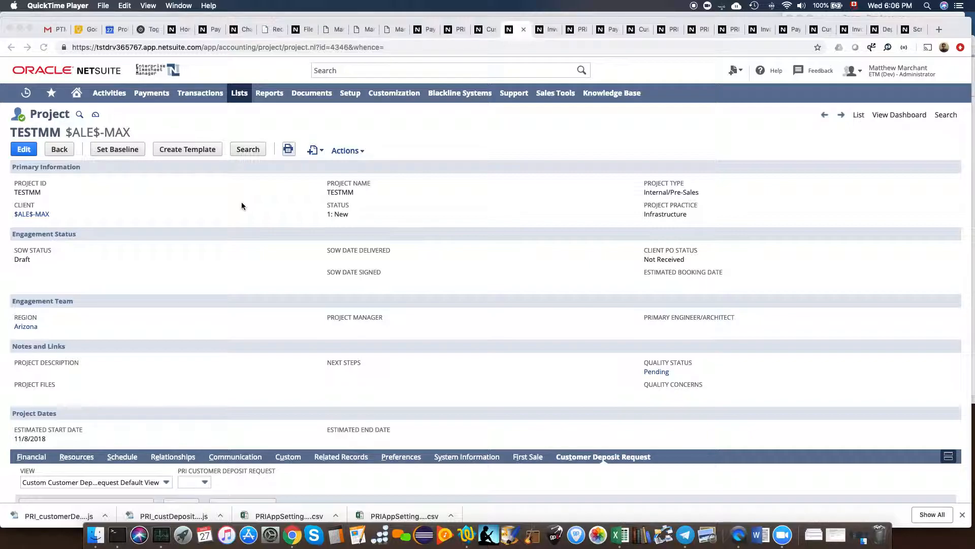
Start a new PRI Customer Deposit Request for project TESTMM.
{"action": "scroll", "coordinate": [509, 344], "scroll_direction": "down", "scroll_amount": 3}
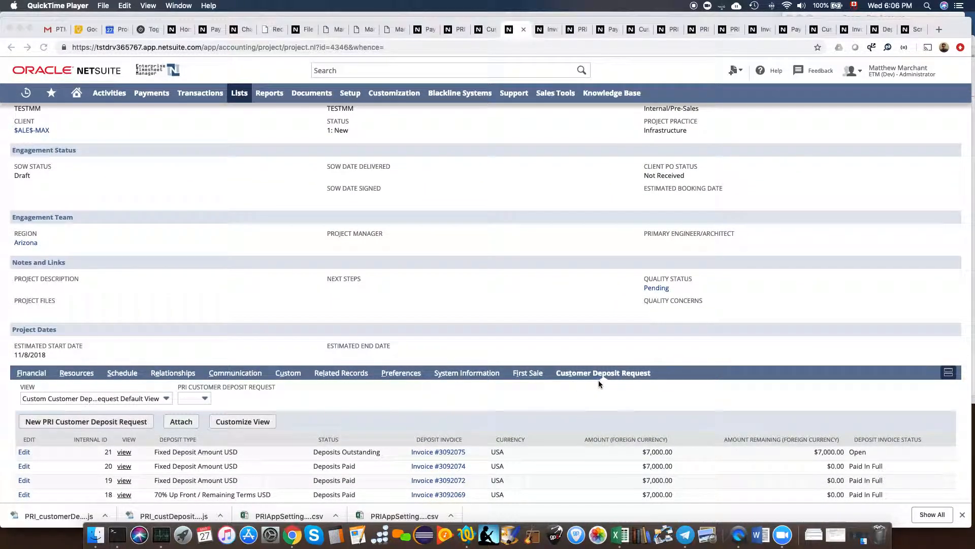
{"action": "scroll", "coordinate": [599, 380], "scroll_direction": "down", "scroll_amount": 5}
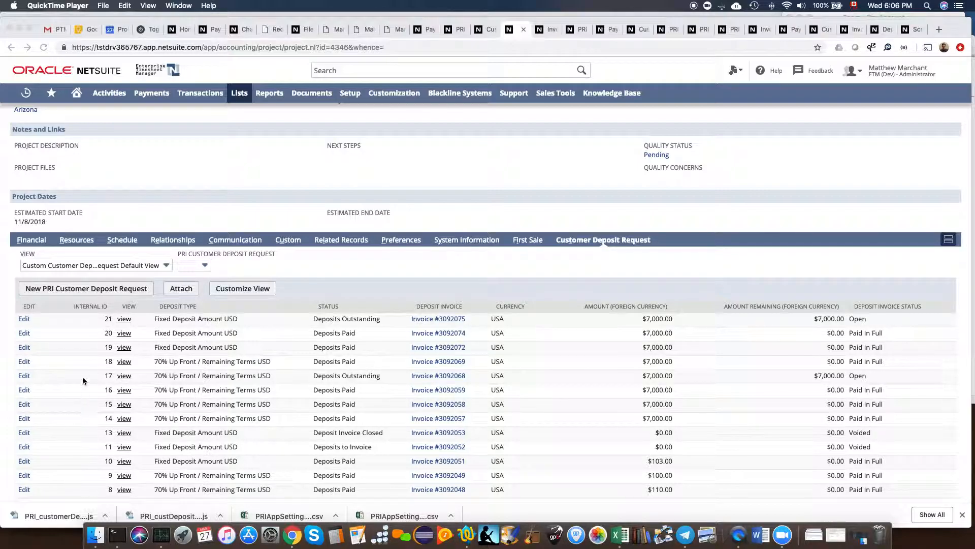
{"action": "left_click", "coordinate": [86, 292]}
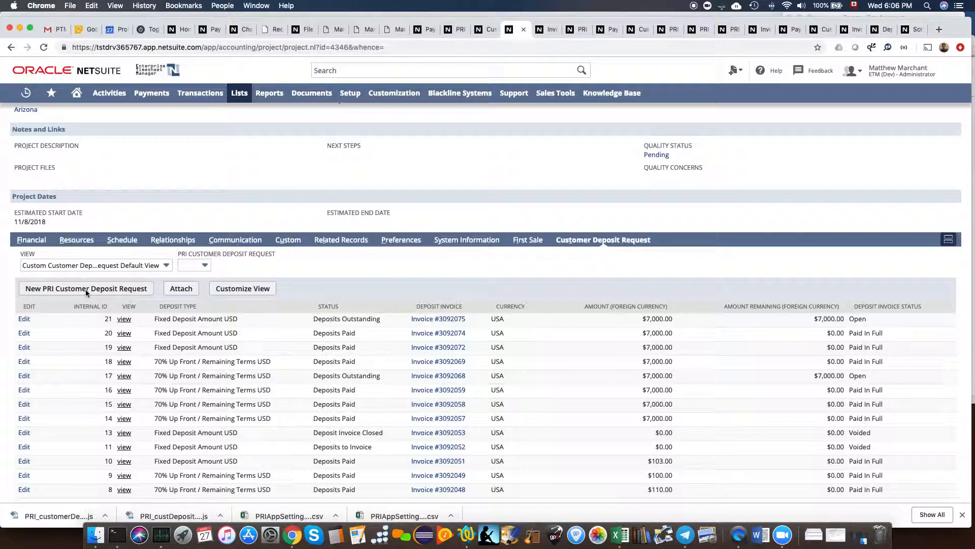
{"action": "left_click", "coordinate": [85, 288]}
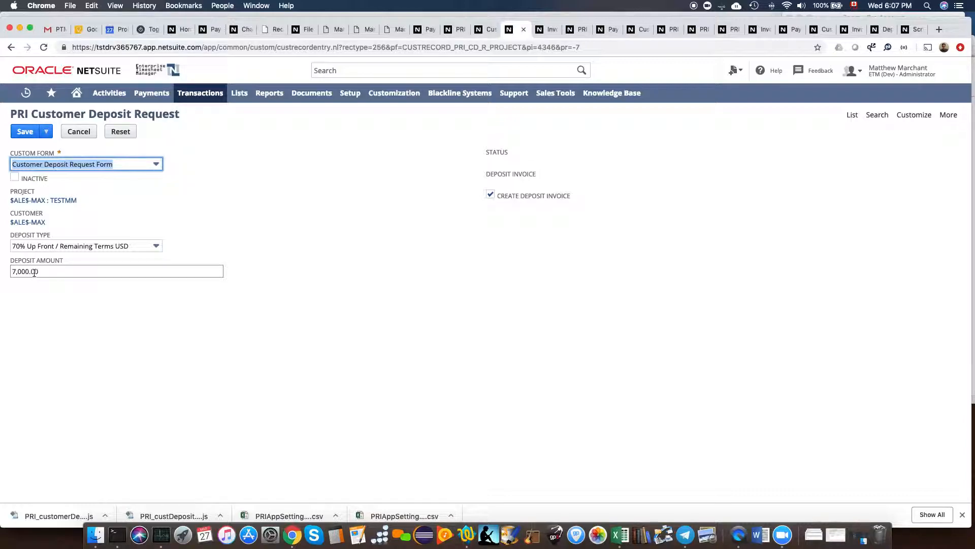
Set the Deposit Type to Fixed Deposit Amount USD, giving a 7,000.00 deposit amount.
{"action": "left_click", "coordinate": [66, 246]}
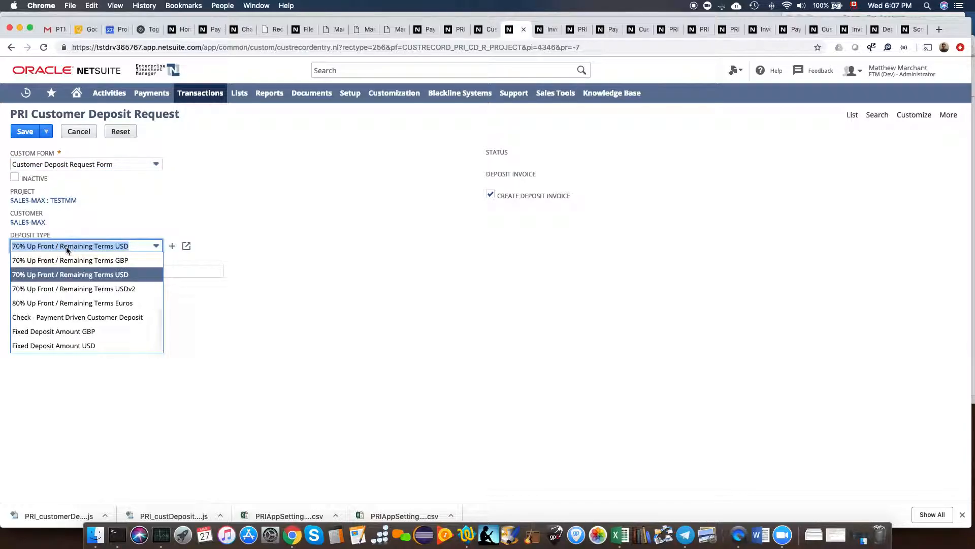
{"action": "scroll", "coordinate": [51, 352], "scroll_direction": "up", "scroll_amount": 1}
{"action": "scroll", "coordinate": [51, 353], "scroll_direction": "down", "scroll_amount": 1}
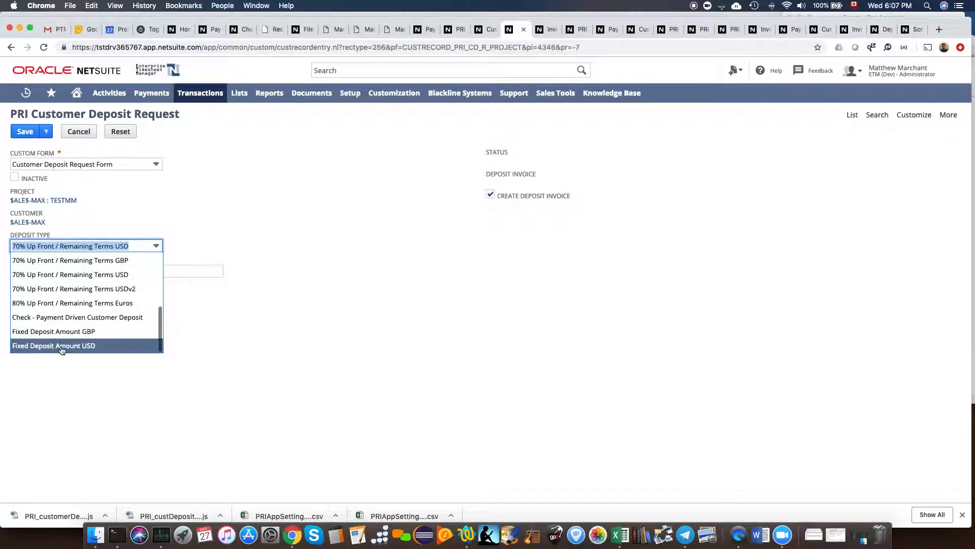
{"action": "left_click", "coordinate": [61, 348]}
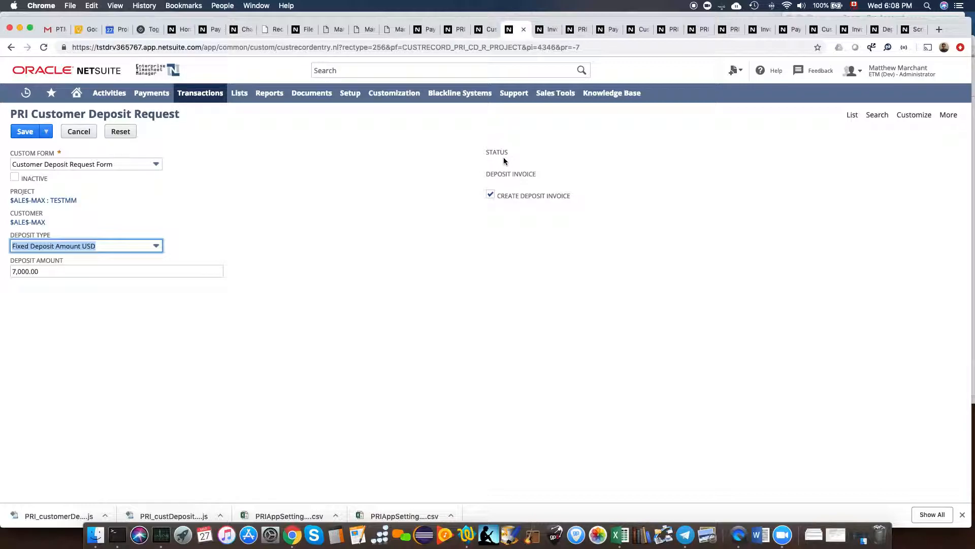
Save the deposit request and show the project's Customer Deposit Request list.
{"action": "left_click", "coordinate": [22, 133]}
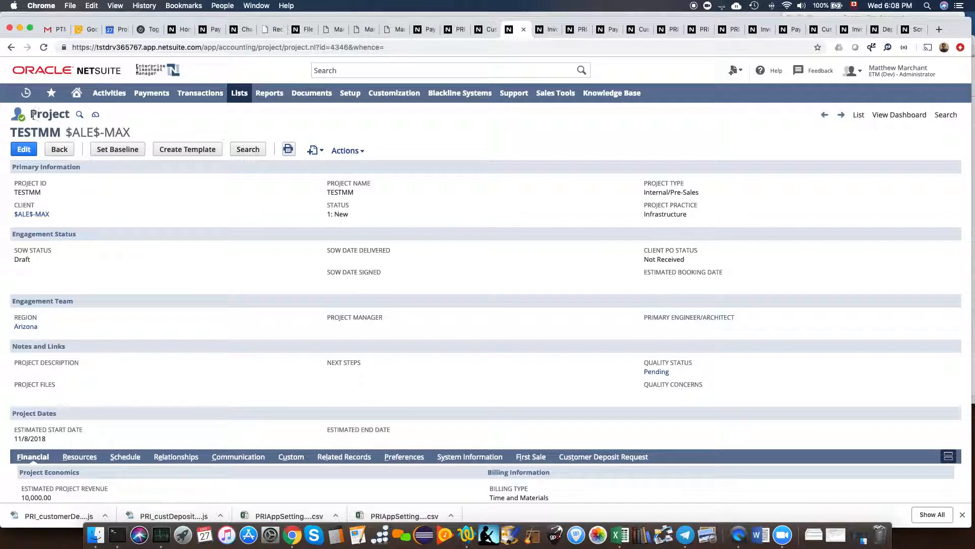
{"action": "scroll", "coordinate": [584, 238], "scroll_direction": "down", "scroll_amount": 2}
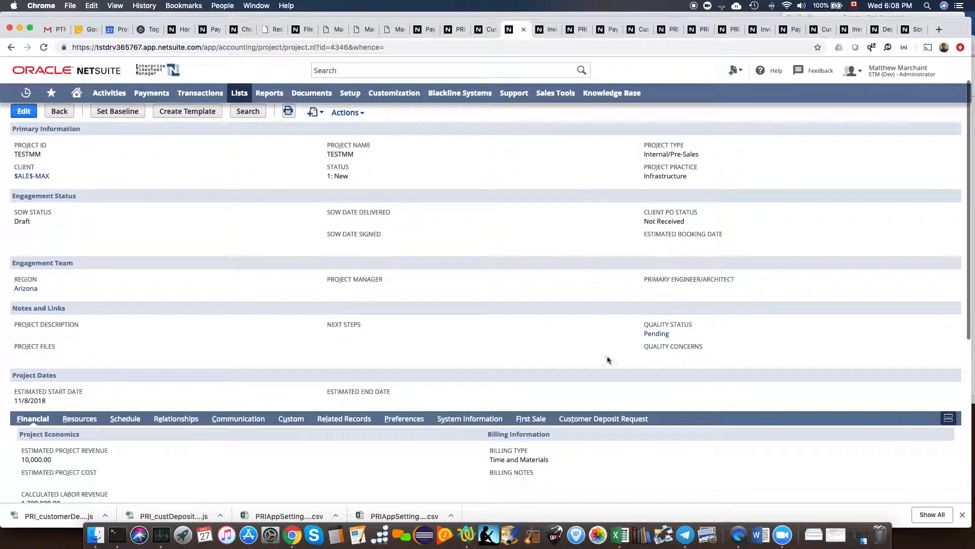
{"action": "left_click", "coordinate": [605, 419]}
Open deposit request 22, then its invoice #3092076, and begin accepting its 7,000.00 payment.
{"action": "scroll", "coordinate": [123, 246], "scroll_direction": "down", "scroll_amount": 2}
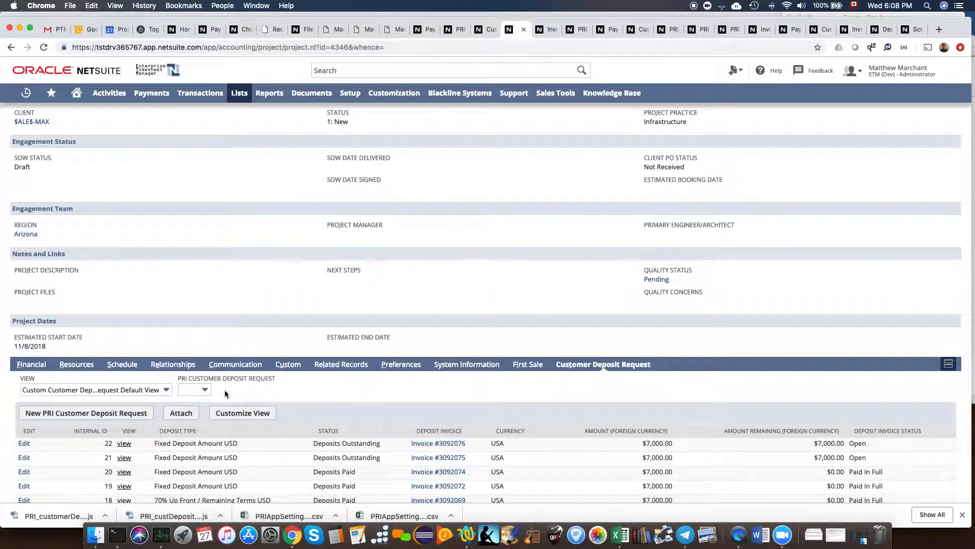
{"action": "left_click", "coordinate": [125, 444]}
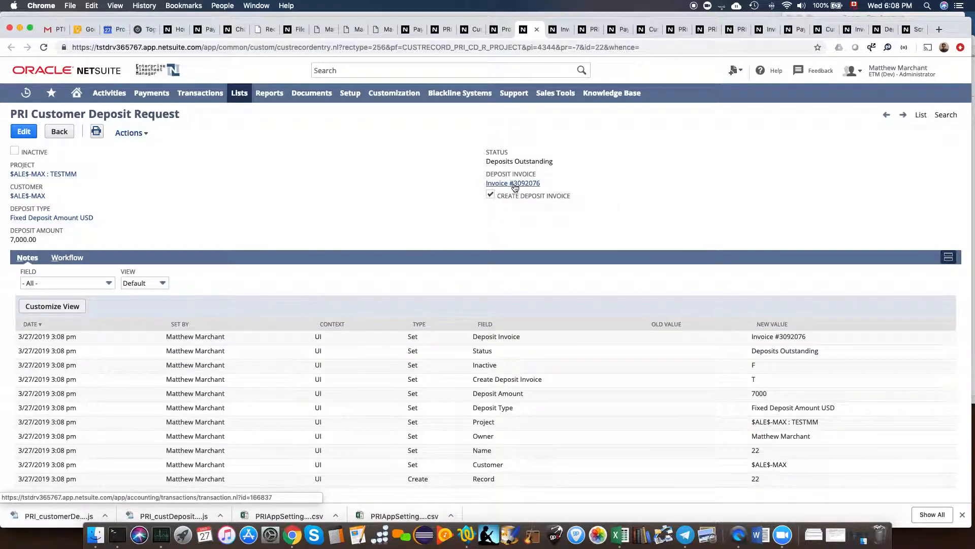
{"action": "left_click", "coordinate": [513, 184]}
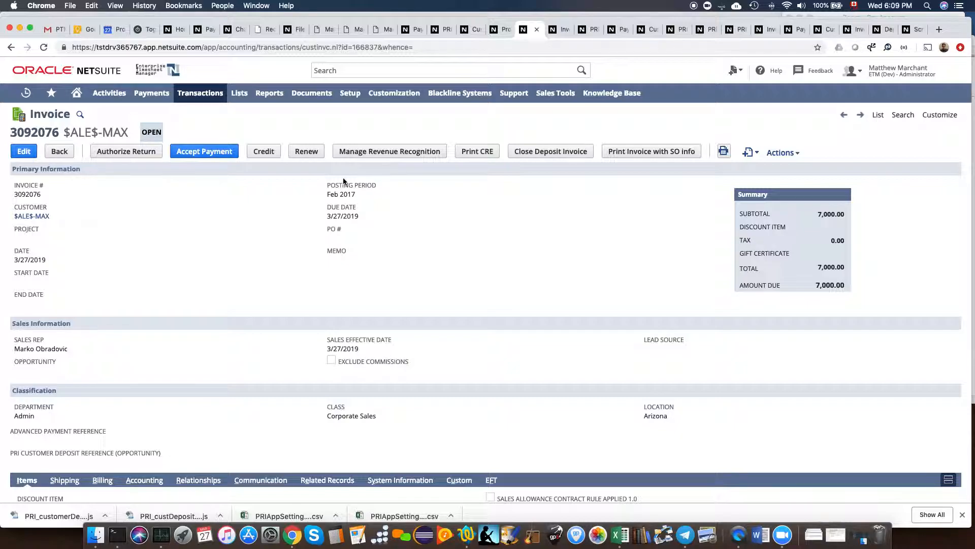
{"action": "left_click", "coordinate": [205, 159]}
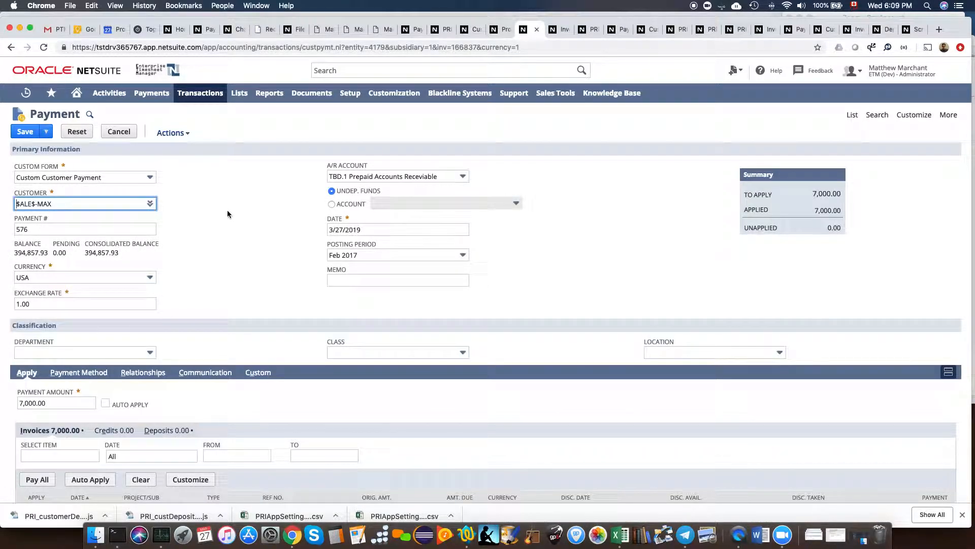
Save payment 576 past the period warning and view linked Customer Deposit 553 as Deposited.
{"action": "left_click", "coordinate": [22, 133]}
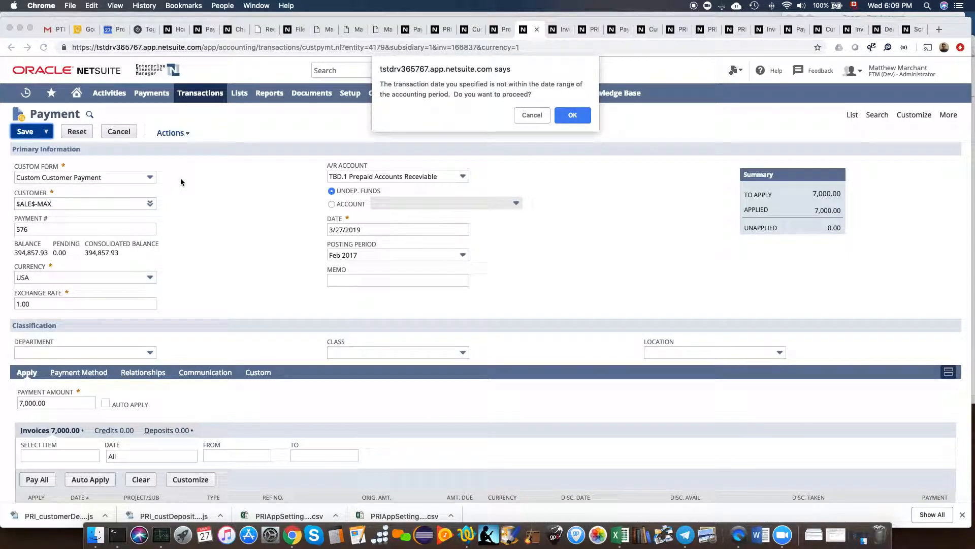
{"action": "key", "text": "Return"}
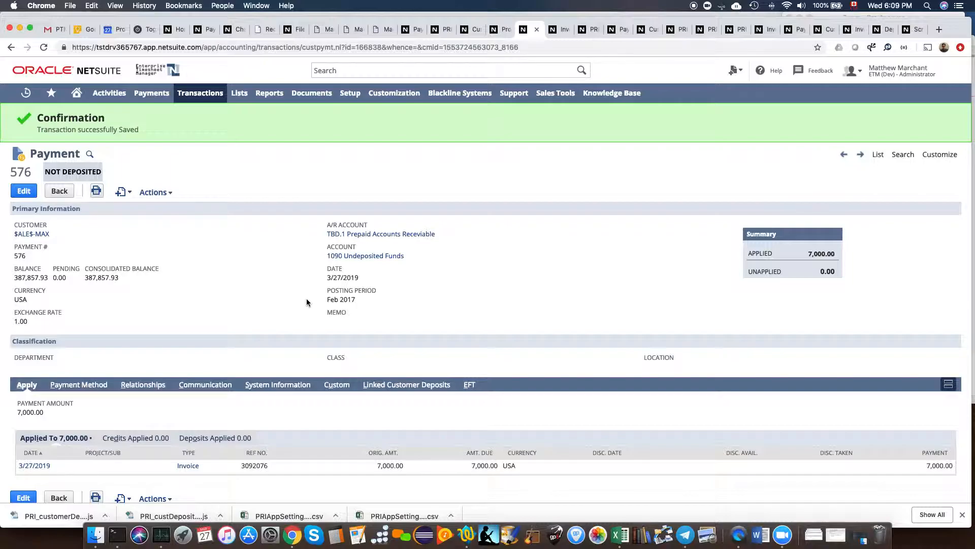
{"action": "left_click", "coordinate": [405, 388]}
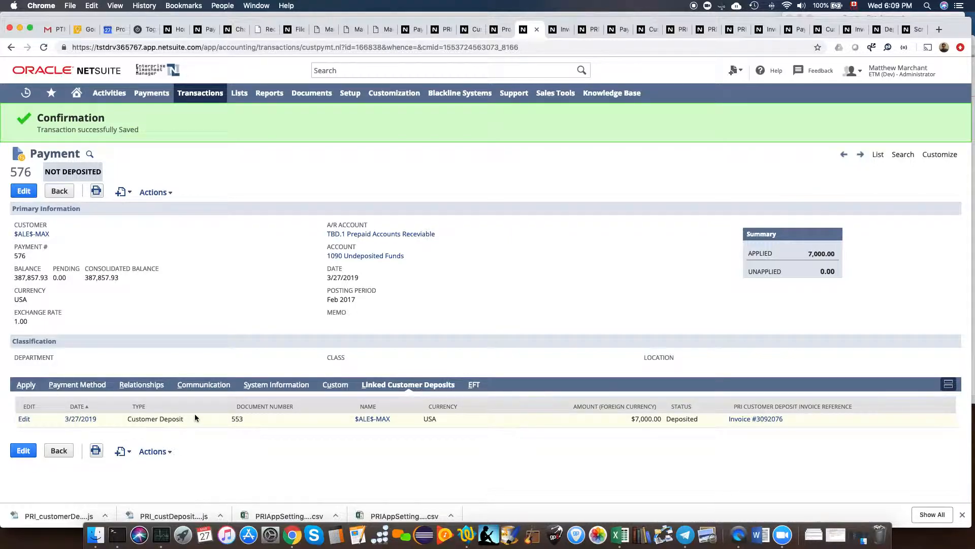
Return to project TESTMM and list its related transactions.
{"action": "left_click", "coordinate": [501, 31]}
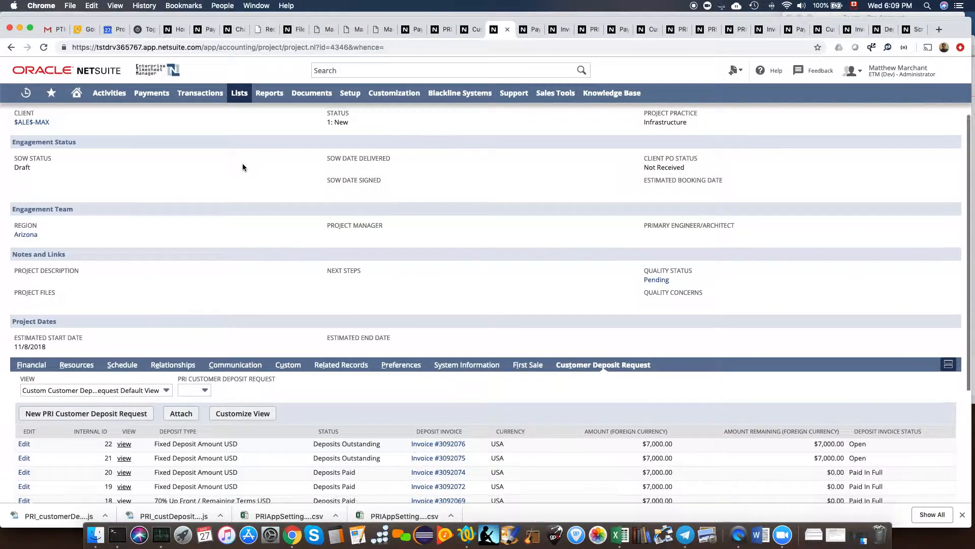
{"action": "scroll", "coordinate": [242, 163], "scroll_direction": "up", "scroll_amount": 1}
{"action": "left_click", "coordinate": [340, 387]}
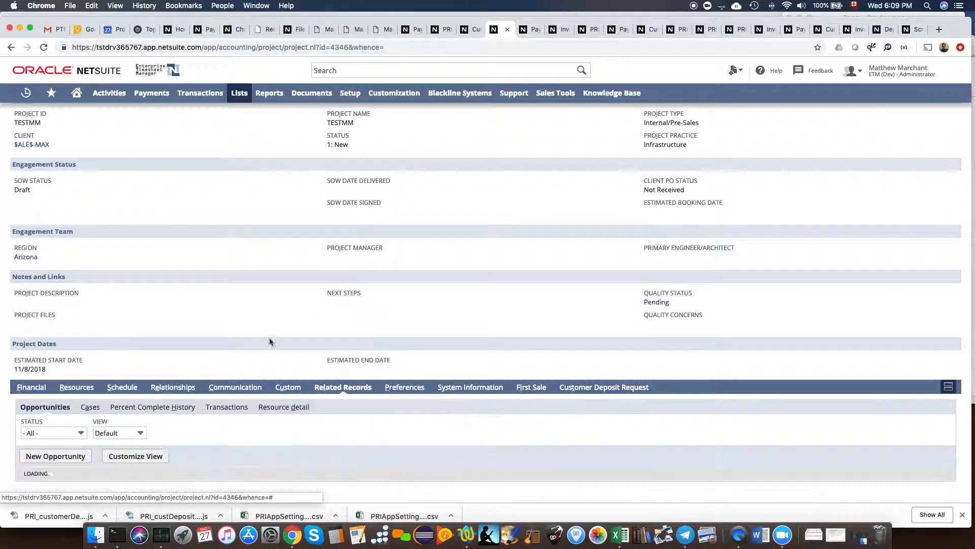
{"action": "scroll", "coordinate": [200, 273], "scroll_direction": "down", "scroll_amount": 1}
{"action": "scroll", "coordinate": [200, 273], "scroll_direction": "down", "scroll_amount": 1}
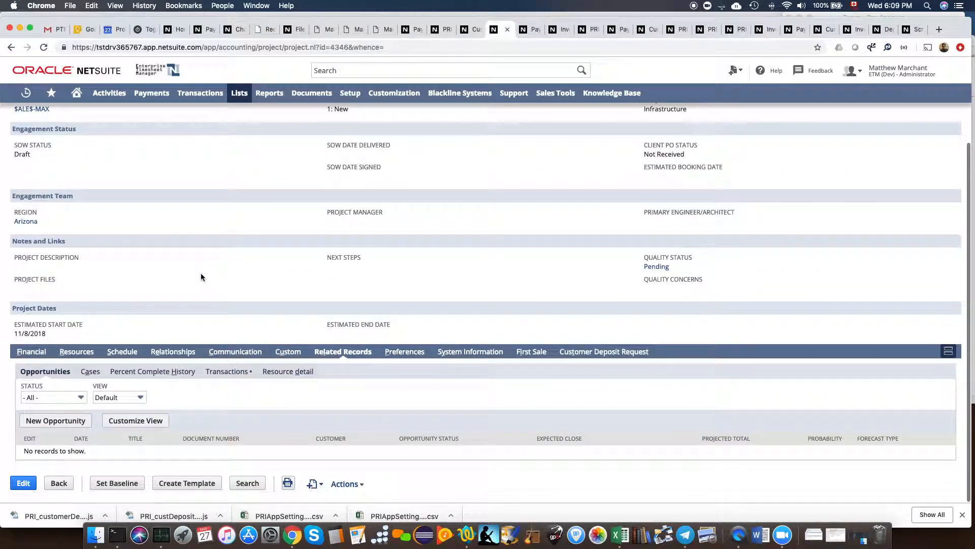
{"action": "left_click", "coordinate": [228, 374]}
Open invoice 3092071 and review its deposit payments totalling 28,313.00, with 21,687.00 due.
{"action": "scroll", "coordinate": [190, 266], "scroll_direction": "down", "scroll_amount": 2}
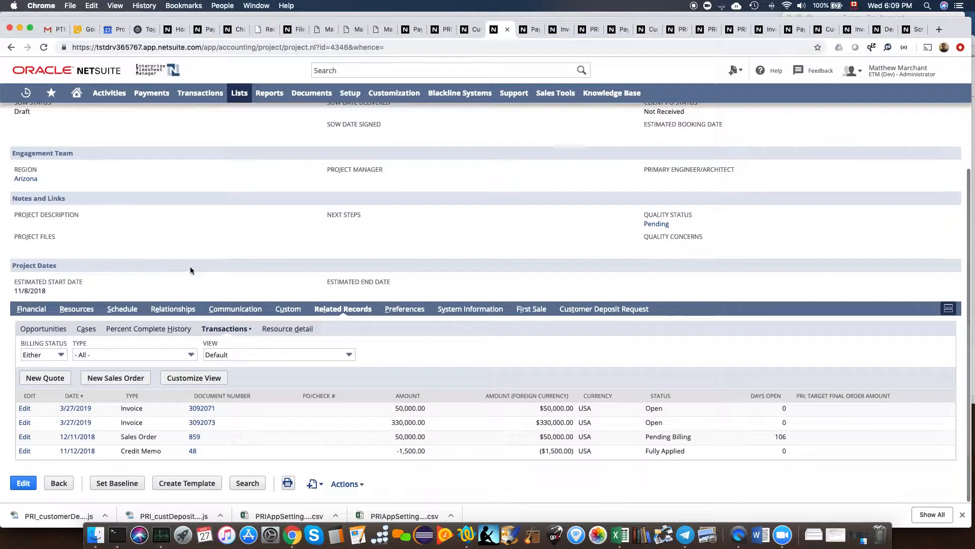
{"action": "left_click", "coordinate": [205, 410]}
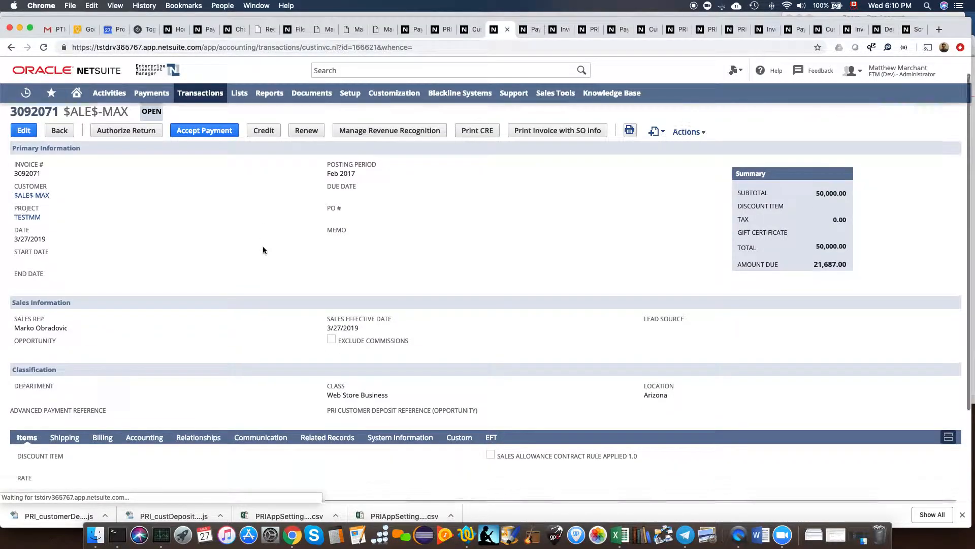
{"action": "scroll", "coordinate": [323, 367], "scroll_direction": "down", "scroll_amount": 3}
{"action": "left_click", "coordinate": [327, 379]}
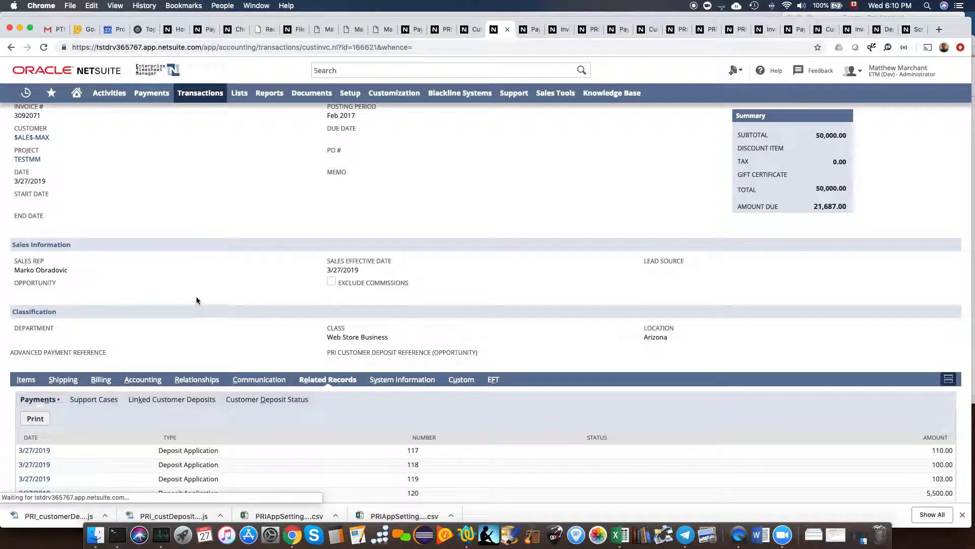
{"action": "scroll", "coordinate": [196, 297], "scroll_direction": "down", "scroll_amount": 3}
{"action": "scroll", "coordinate": [197, 362], "scroll_direction": "down", "scroll_amount": 2}
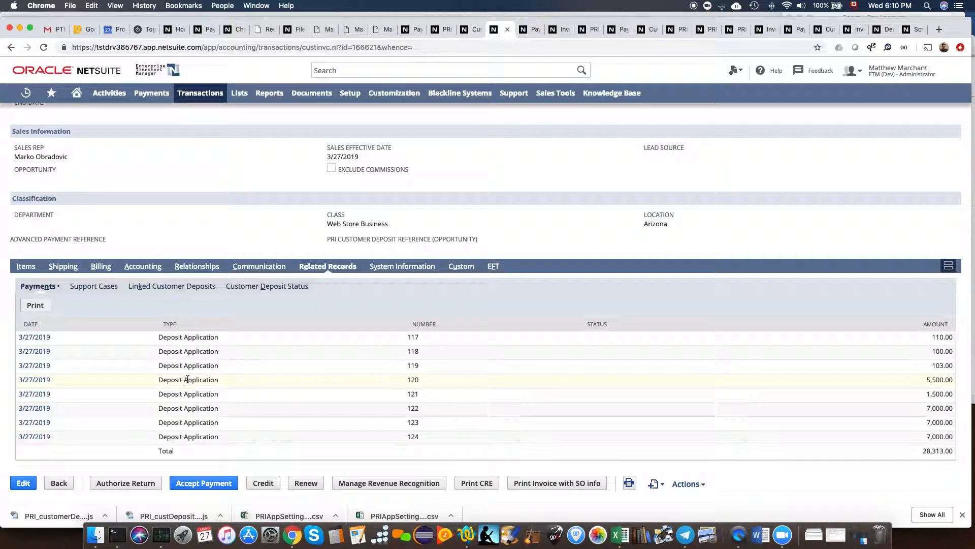
{"action": "scroll", "coordinate": [167, 196], "scroll_direction": "up", "scroll_amount": 5}
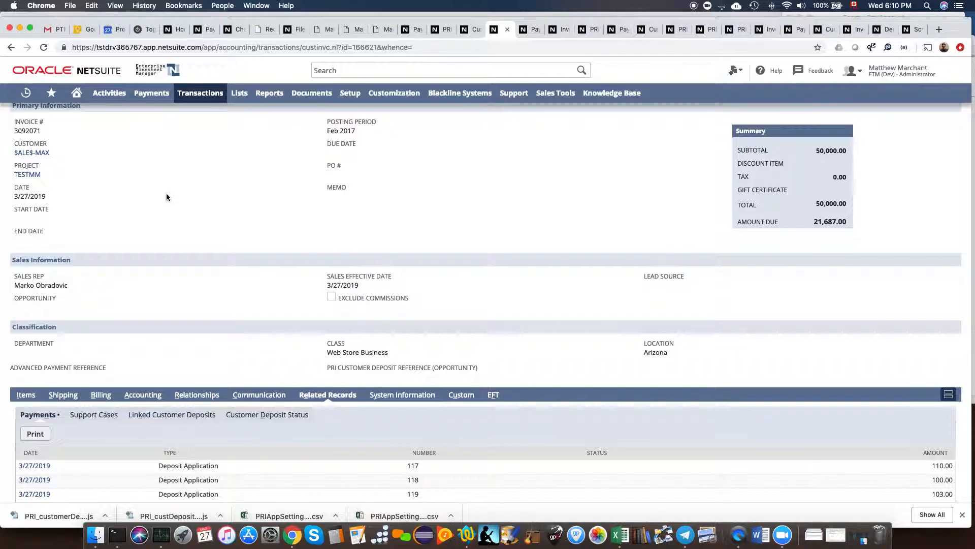
{"action": "scroll", "coordinate": [166, 197], "scroll_direction": "up", "scroll_amount": 3}
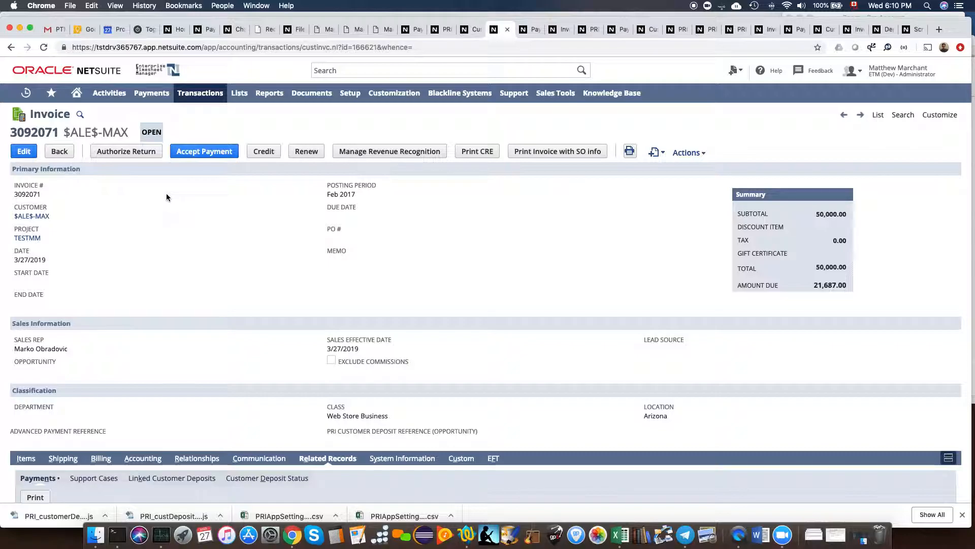
{"action": "right_click", "coordinate": [739, 534]}
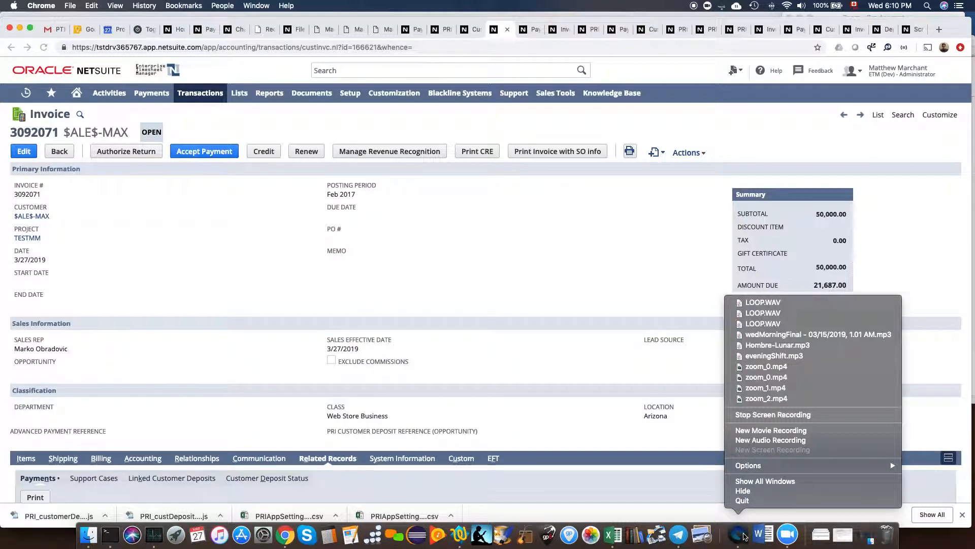